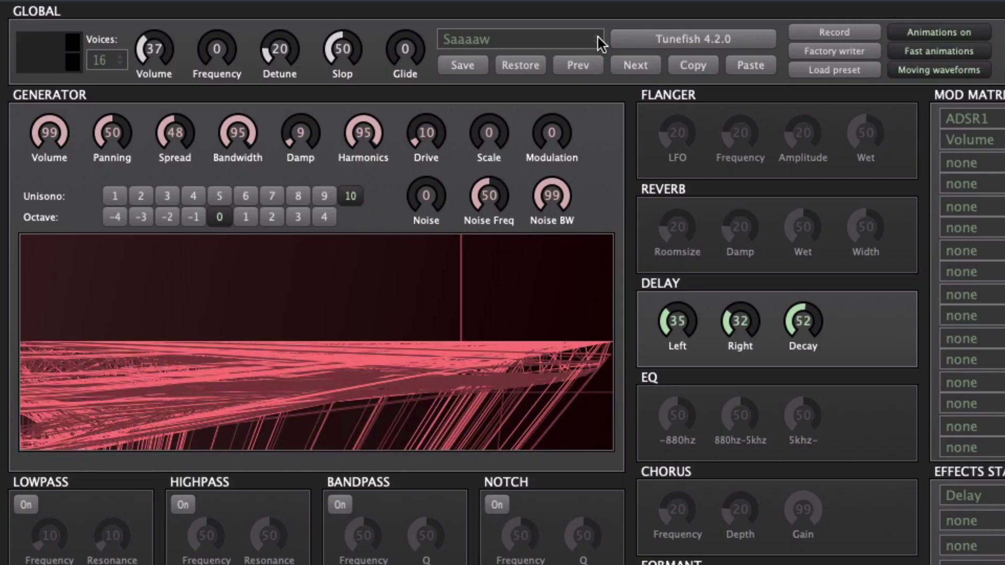
Step: Browse Tunefish4's preset dropdown down to the INIT entries and back up
left_click(538, 41)
scroll(555, 304, "down", 3)
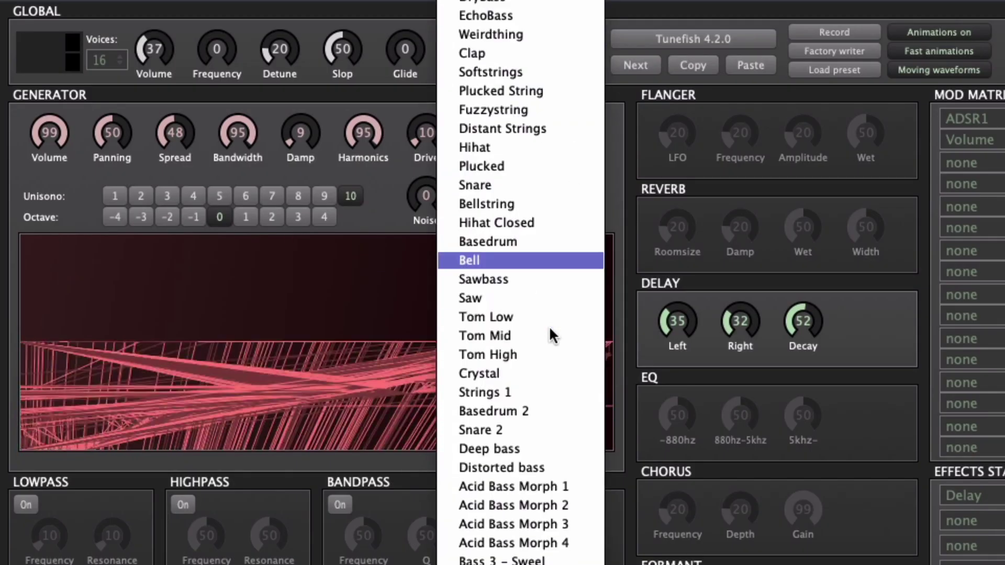
scroll(550, 340, "down", 20)
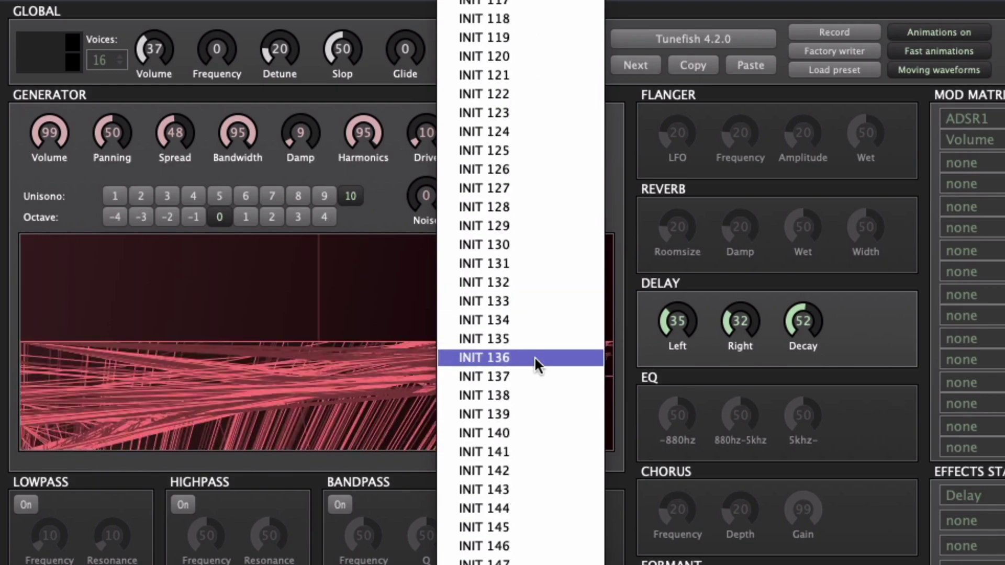
scroll(536, 357, "up", 20)
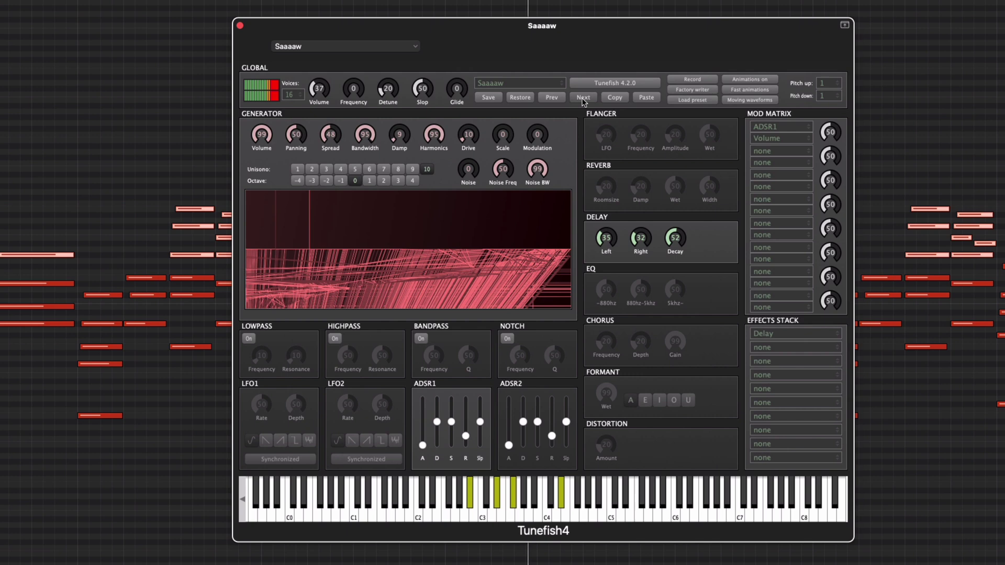
Step: Step through the Softstrings, Plucked String, Fuzzystring and Bellstring presets with Next
left_click(582, 98)
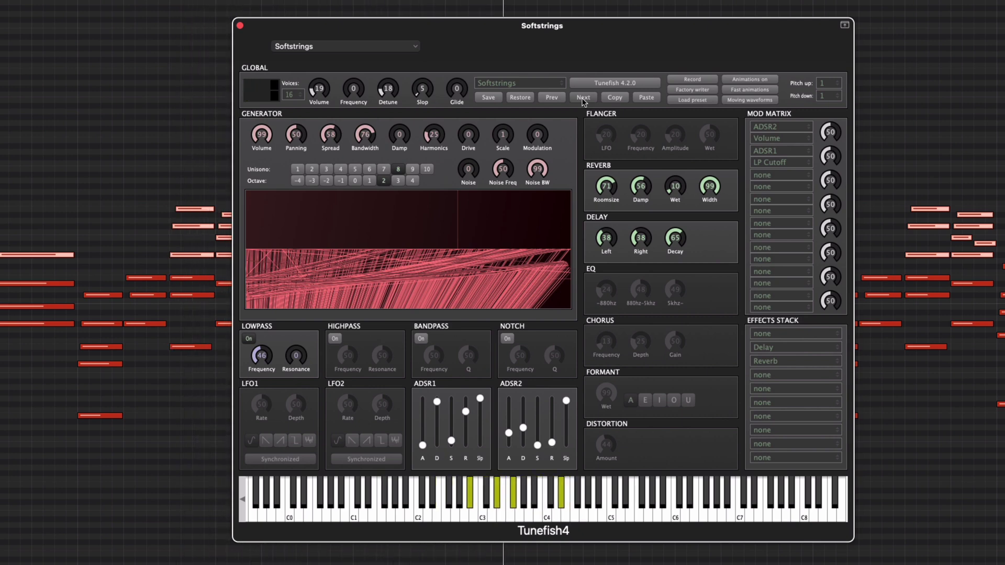
left_click(583, 99)
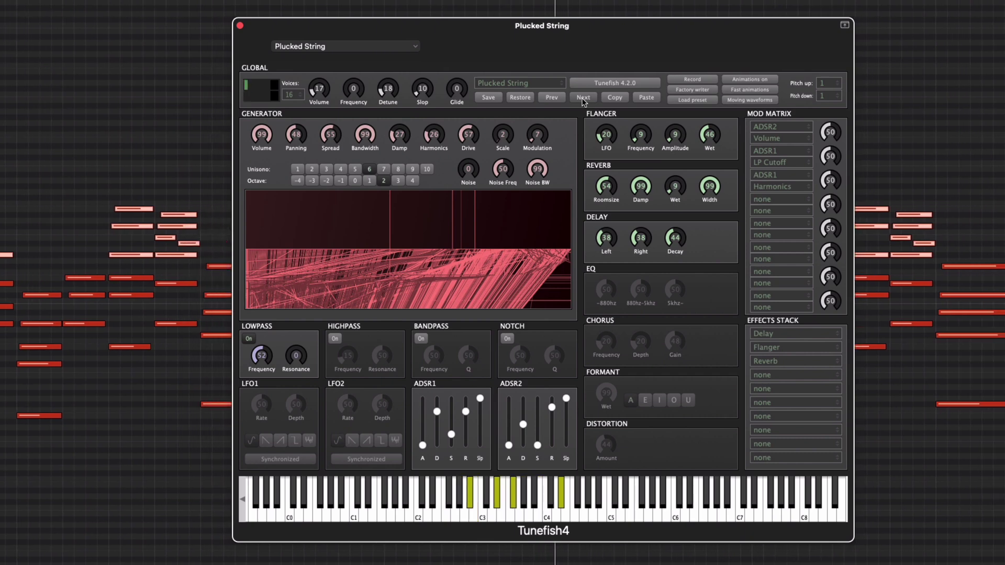
left_click(583, 98)
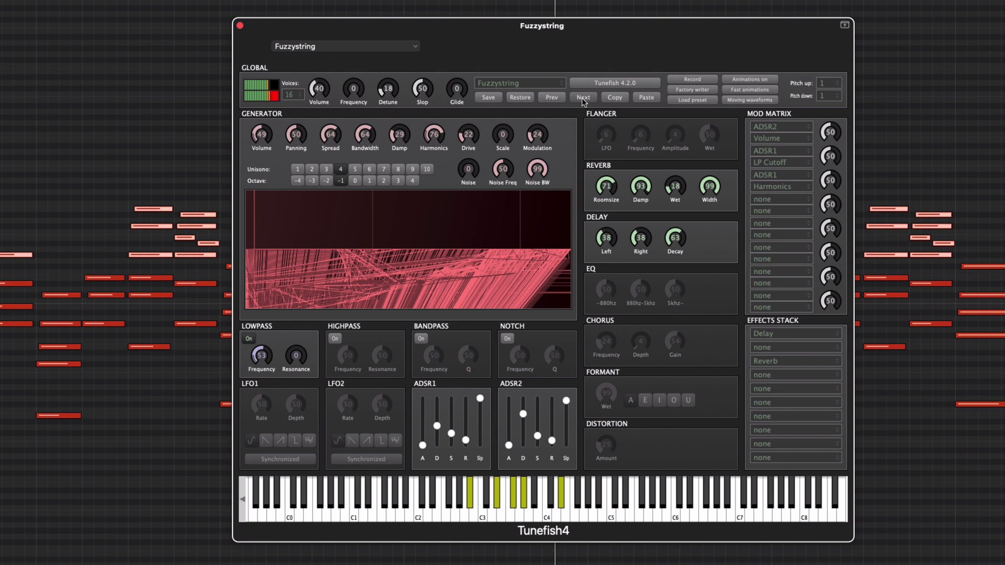
left_click(582, 98)
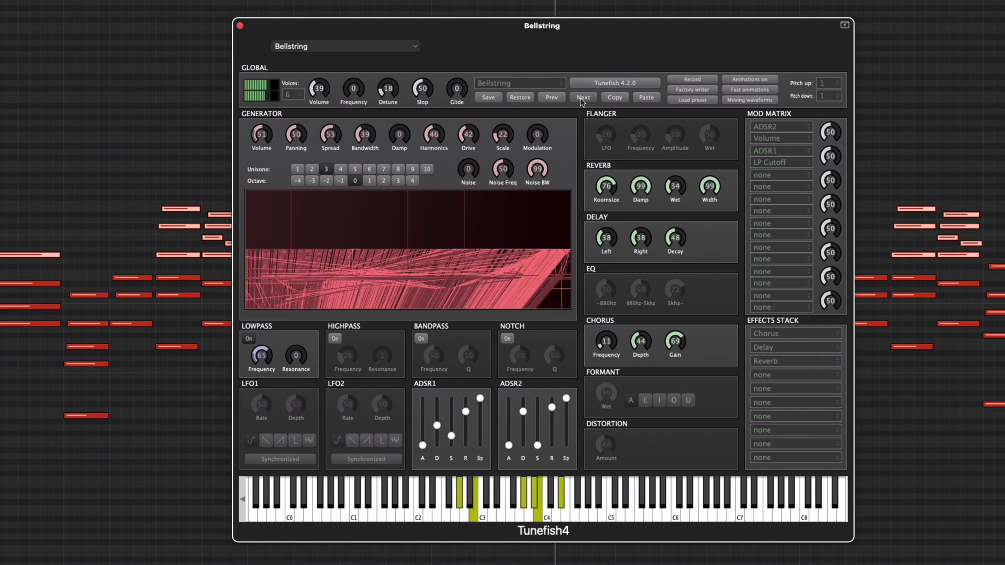
Step: Advance through the Strings 1, Guitar, Trance Bass, Softorgan and INIT 92 presets
left_click(581, 100)
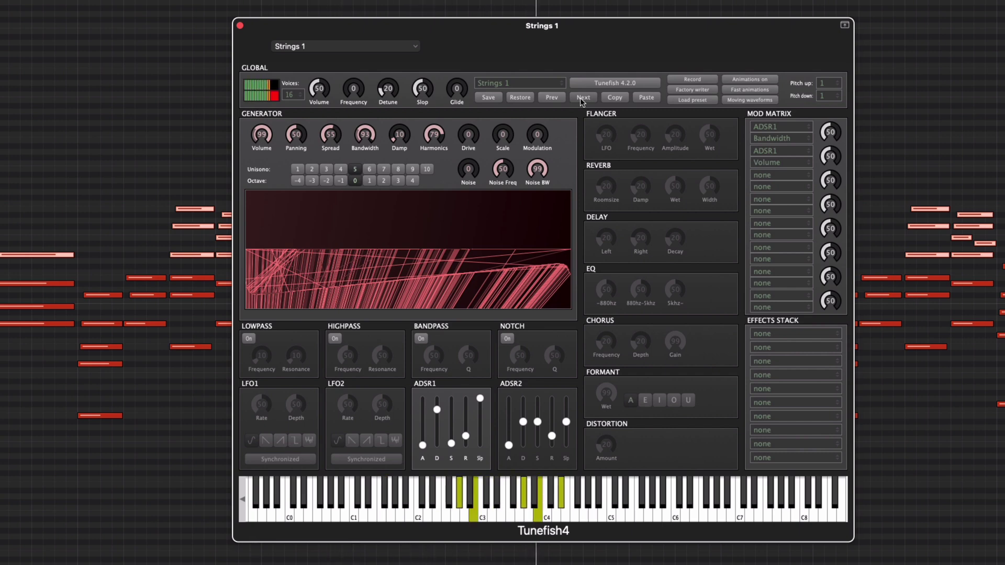
left_click(582, 98)
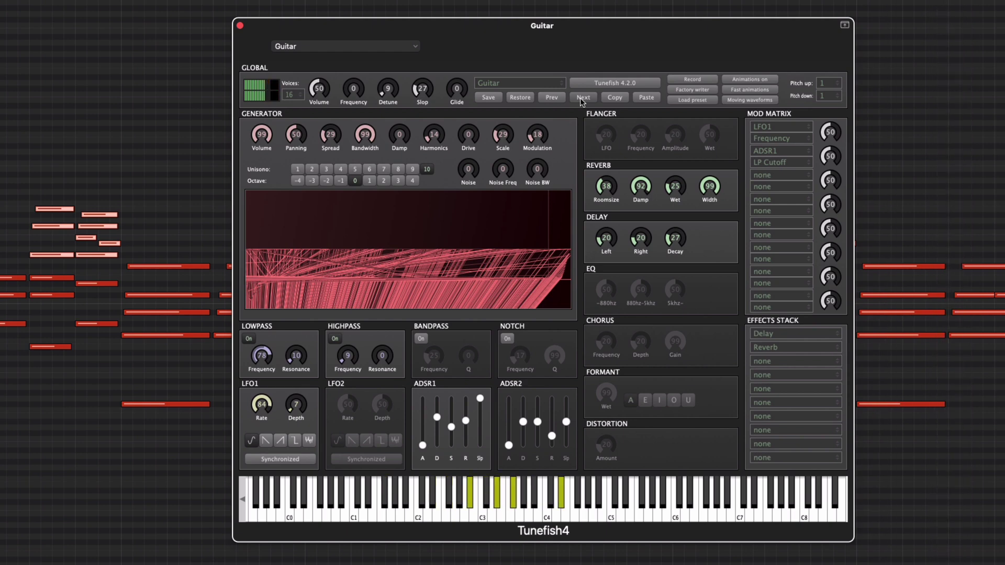
left_click(581, 98)
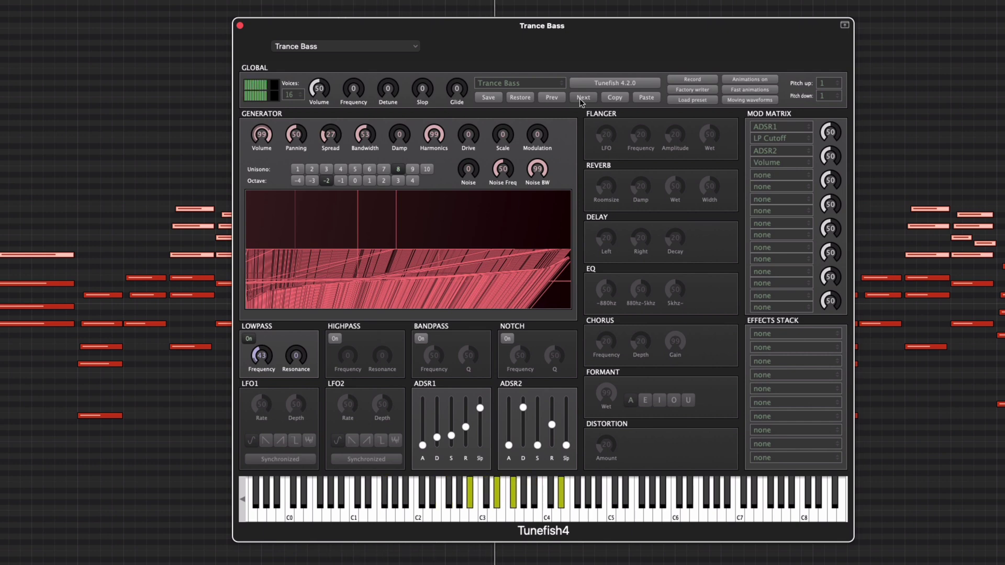
left_click(581, 99)
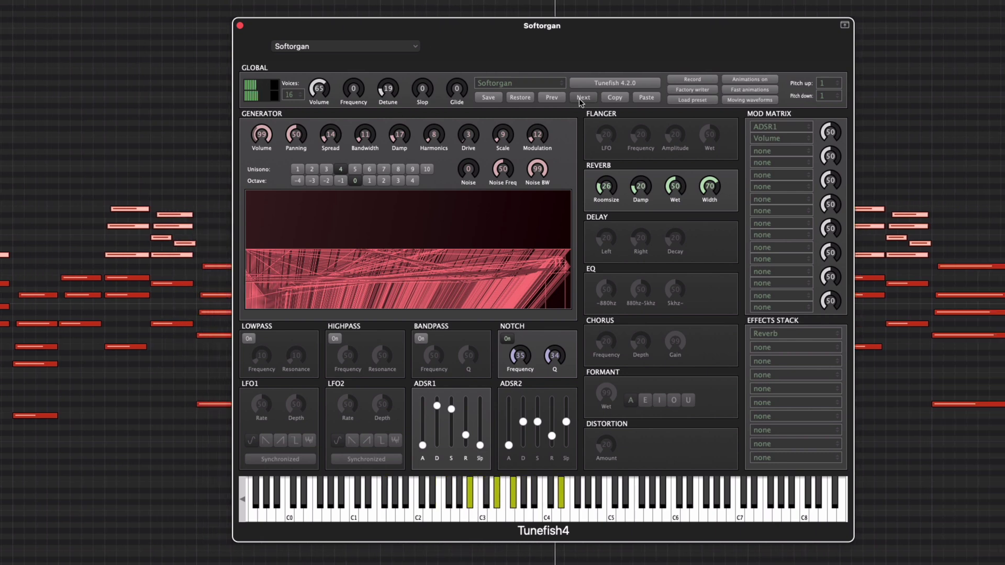
left_click(580, 100)
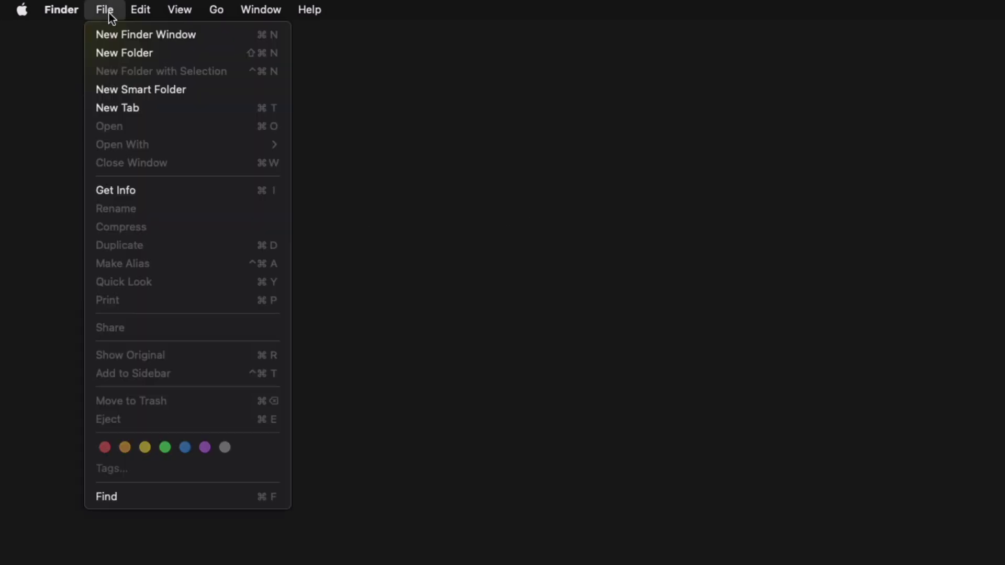
Step: In a new Finder window, go to Macintosh HD > Library > Audio > Plug-Ins > Components
left_click(147, 34)
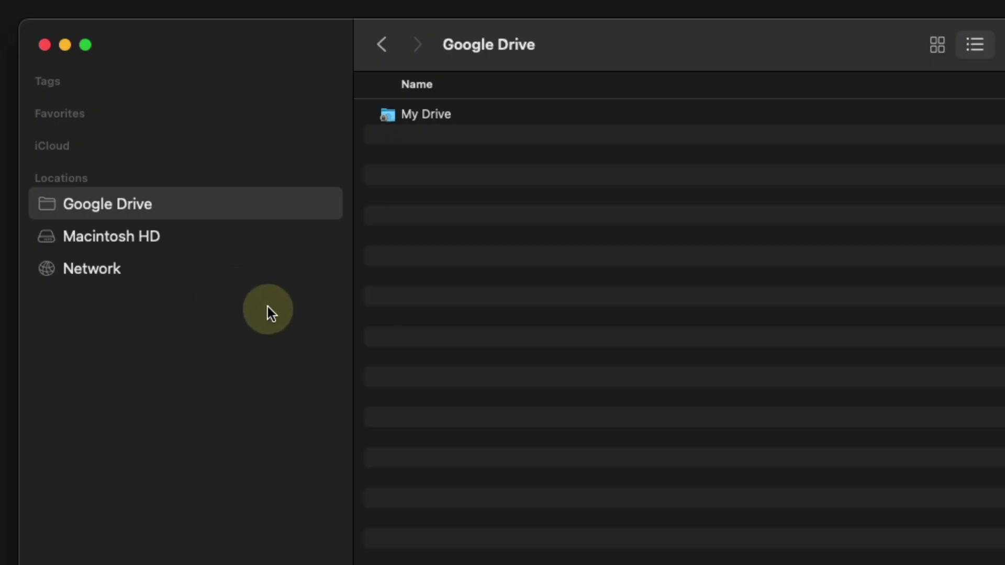
left_click(215, 241)
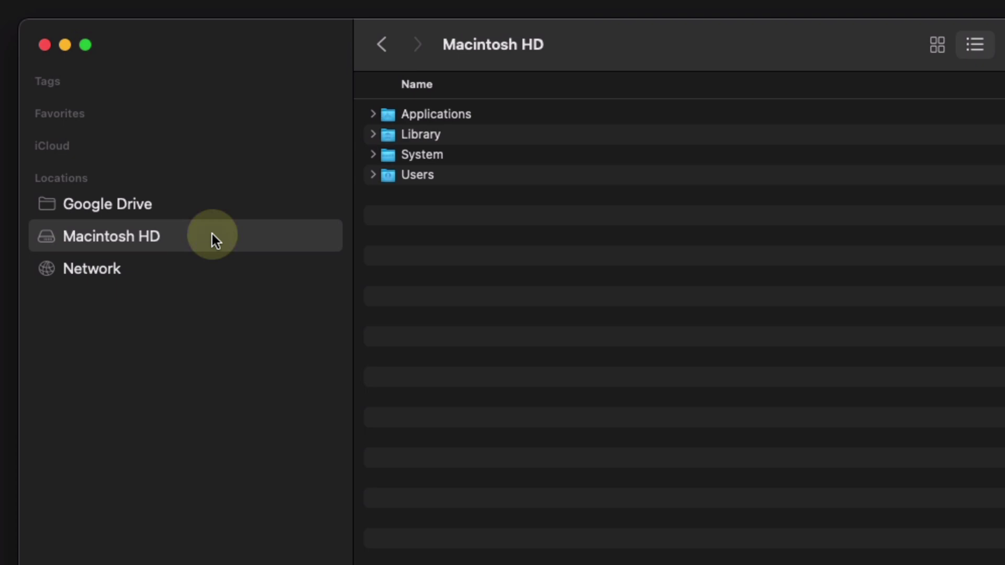
double_click(551, 135)
double_click(495, 152)
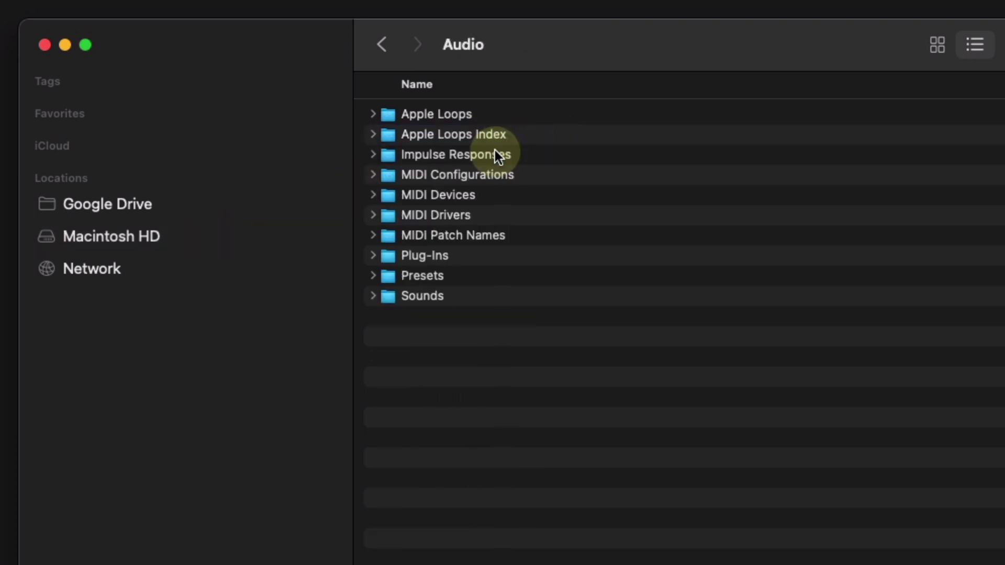
double_click(501, 259)
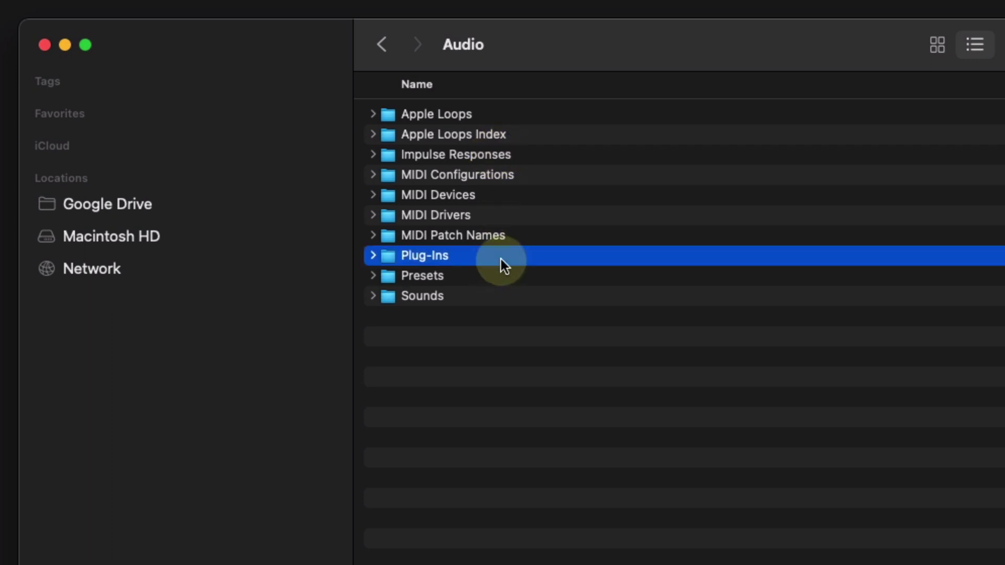
double_click(537, 120)
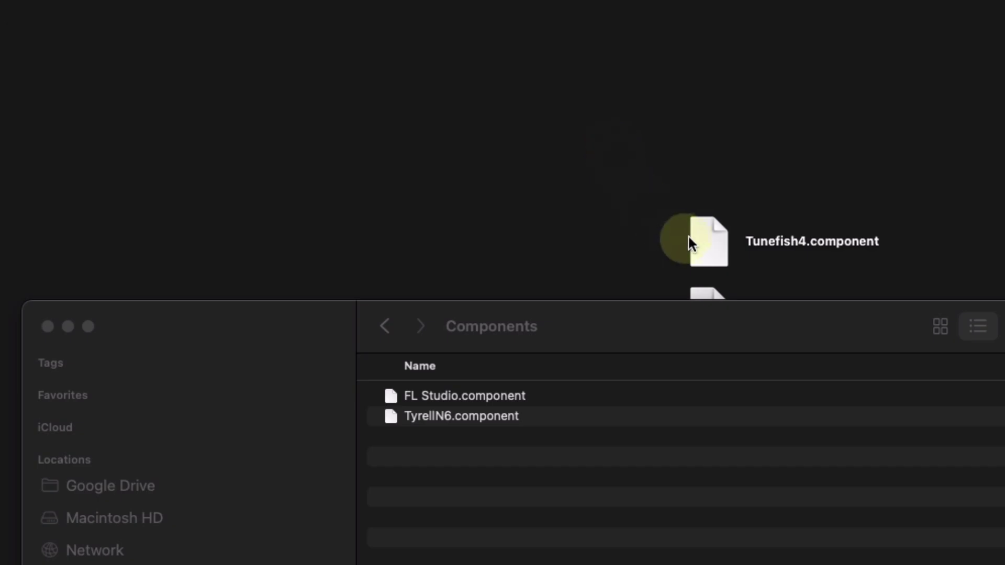
Step: Move Tunefish4.component into Components, authorising with the account password
left_click(692, 241)
left_click_drag(706, 443, 685, 556)
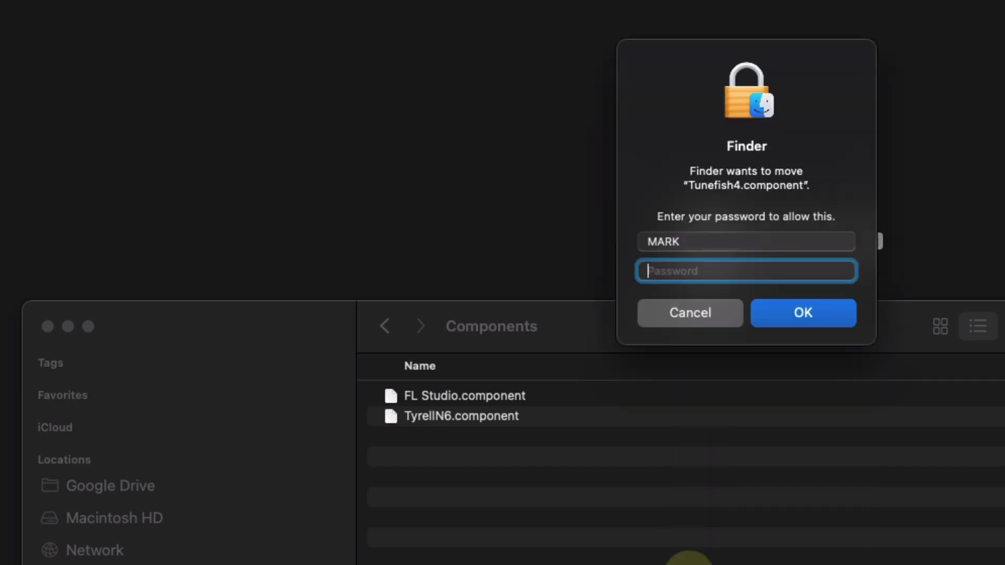
type("••••••")
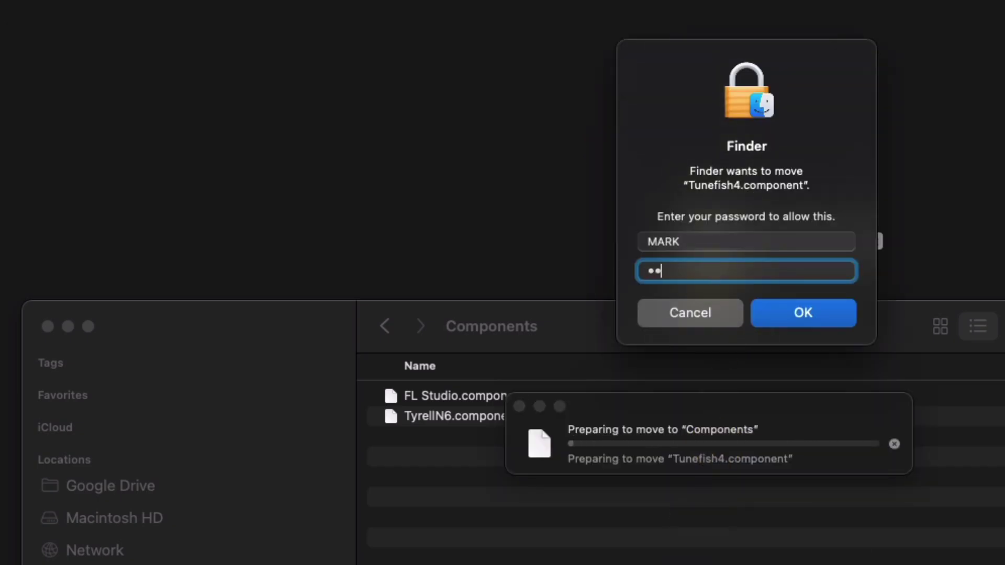
key("Return")
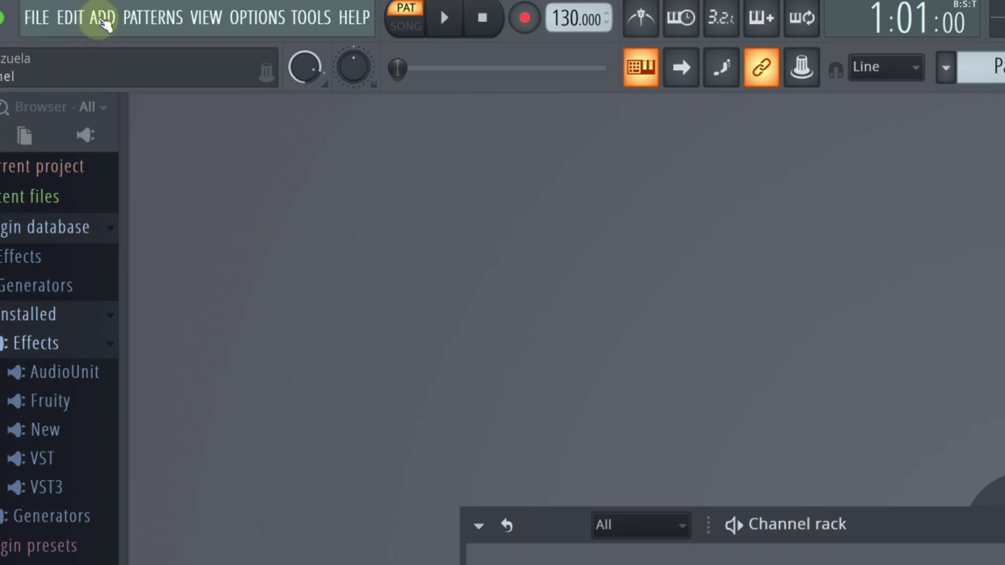
Step: Open FL Studio's Plugin Manager and scan for installed plugins
left_click(101, 18)
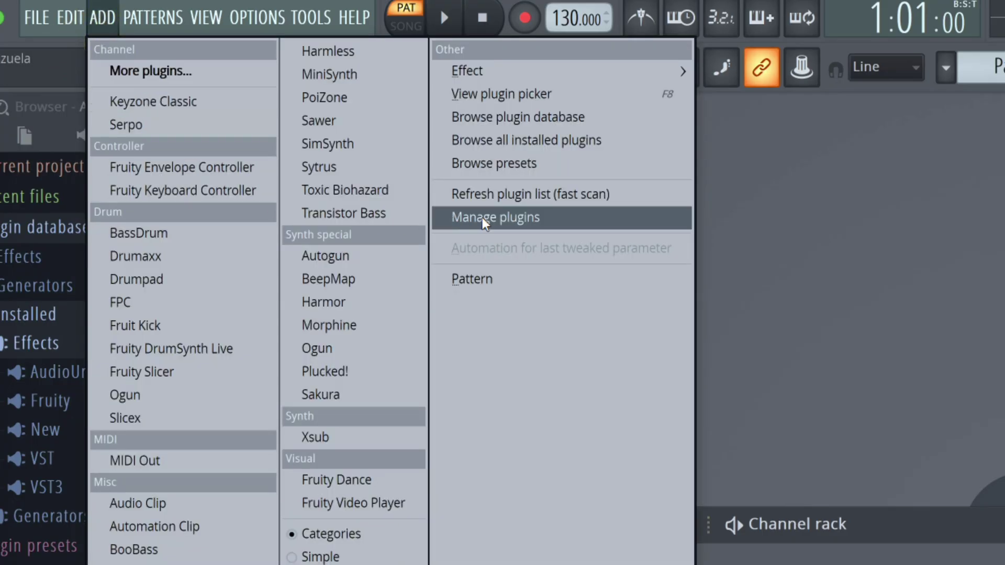
left_click(575, 219)
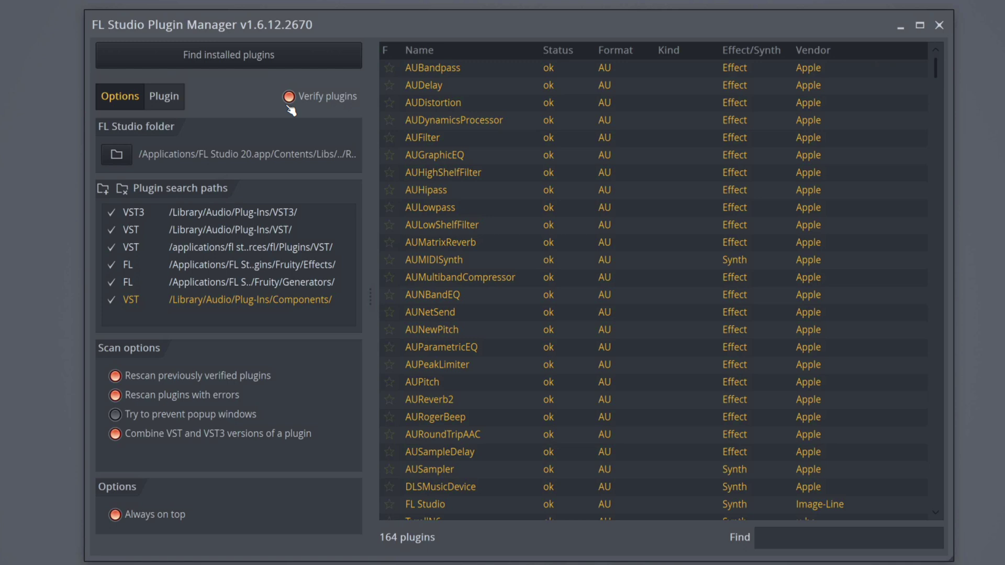
left_click(300, 60)
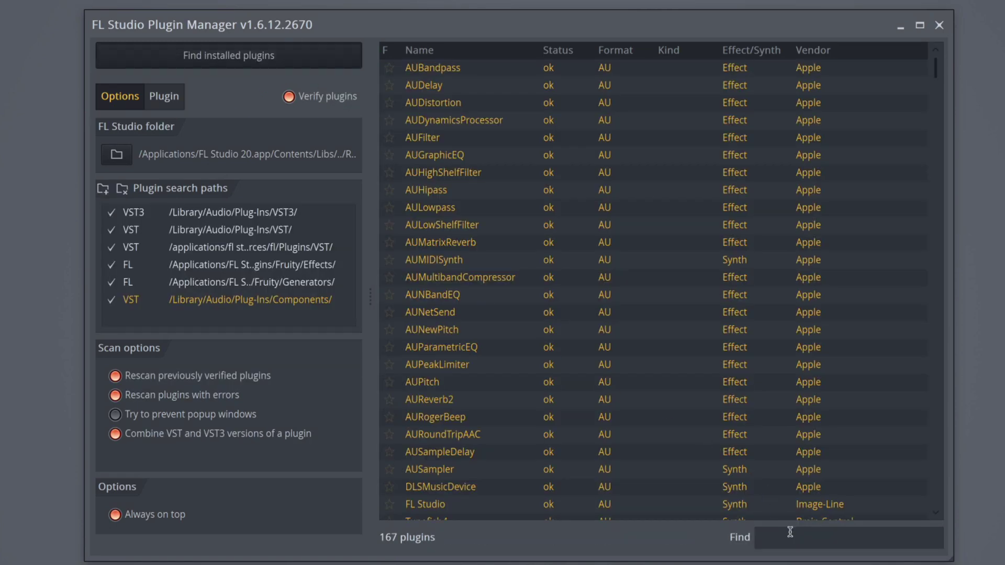
Step: Search for 'tun', favourite Tunefish4, and close the Plugin Manager
type("tun")
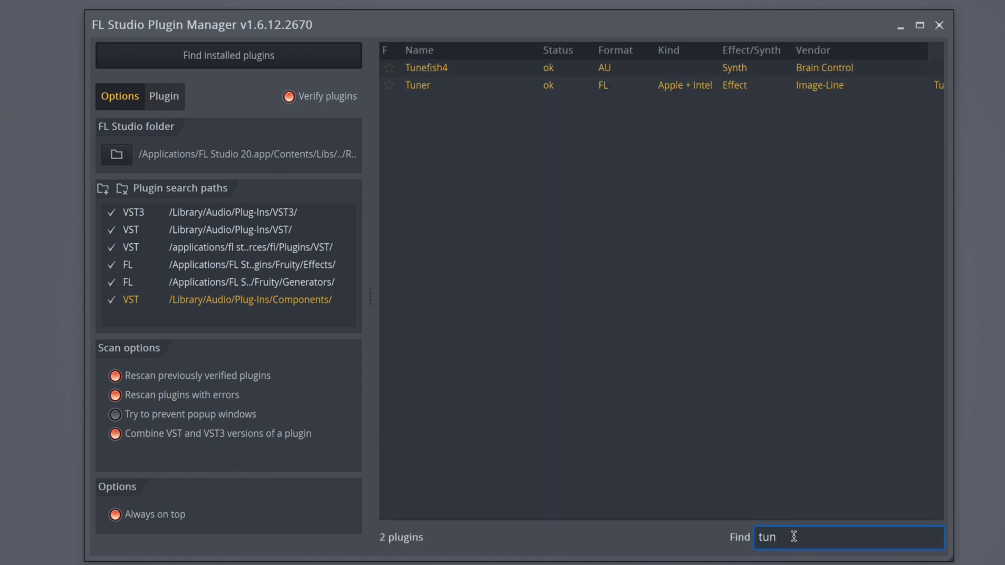
left_click(390, 68)
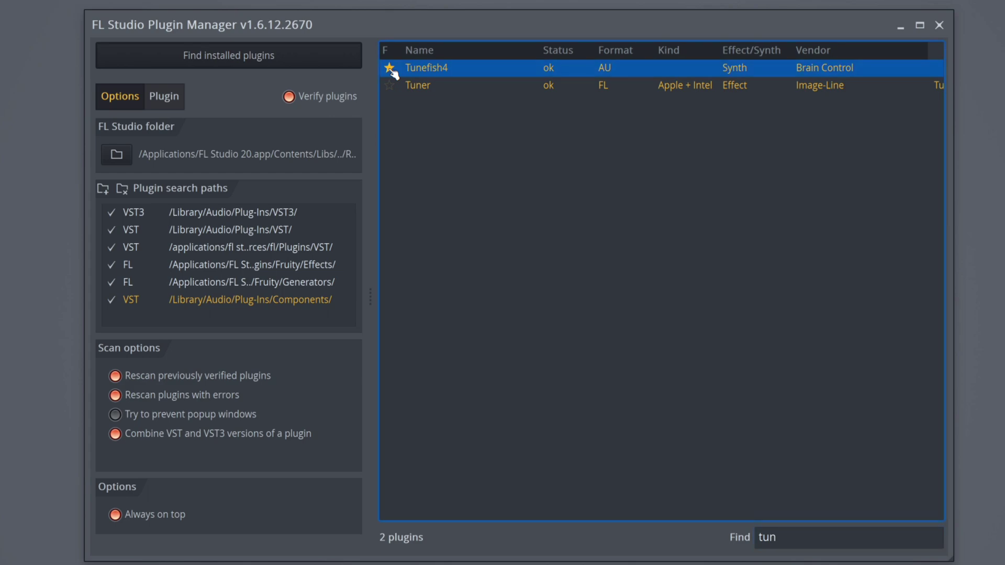
left_click(939, 25)
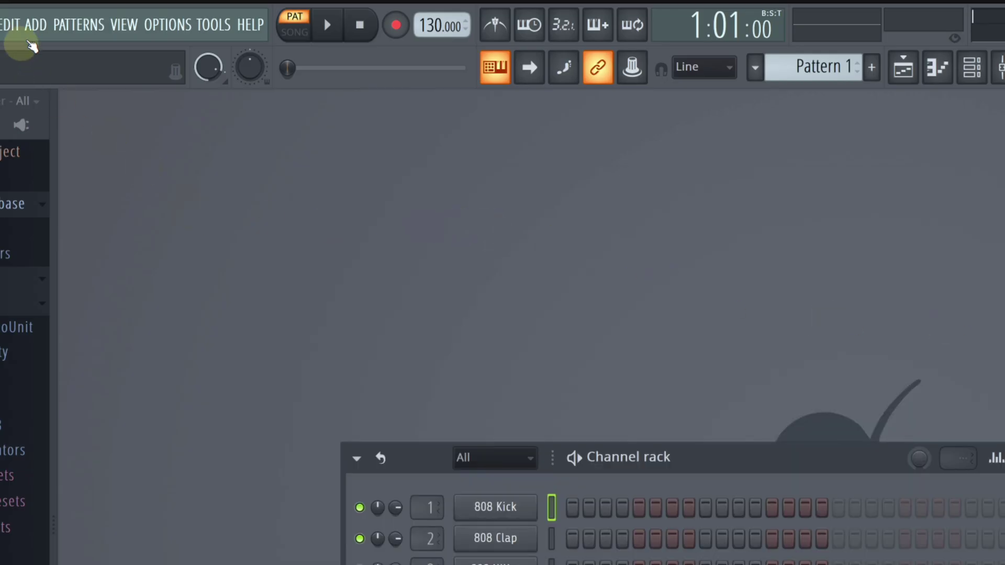
Step: Add Tunefish4 as a channel, cancel the macOS block, and dismiss the failed-load window
left_click(38, 33)
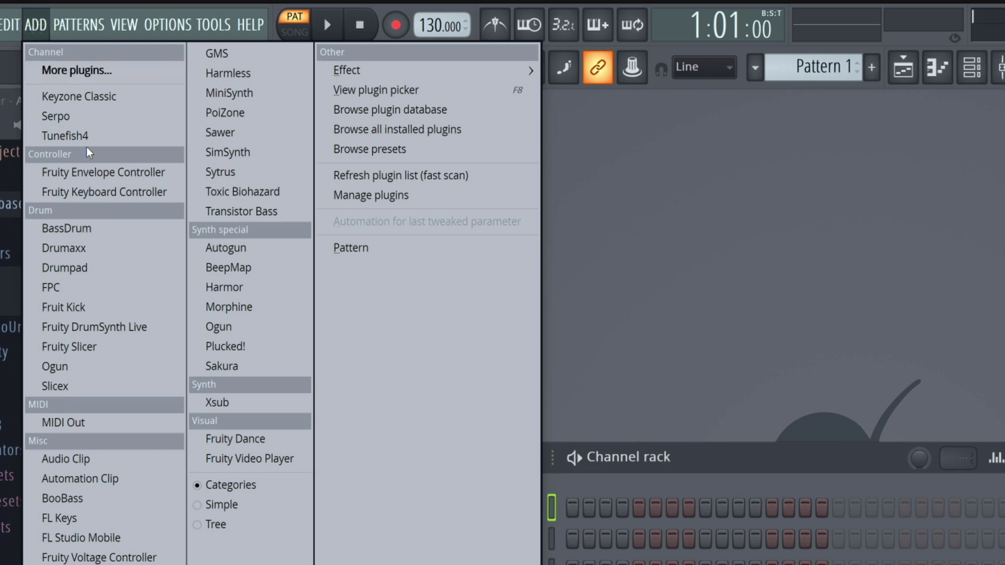
left_click(112, 136)
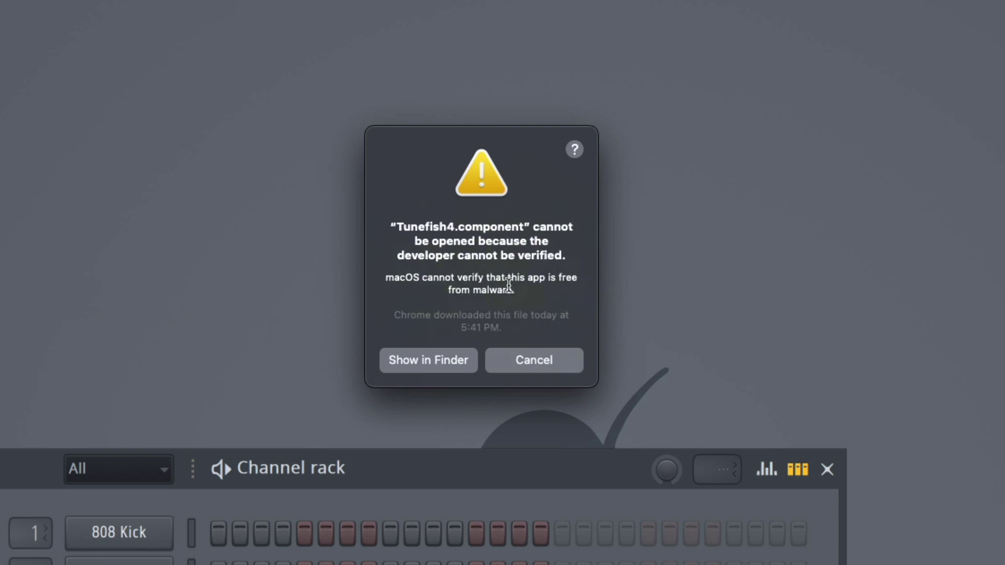
left_click(332, 267)
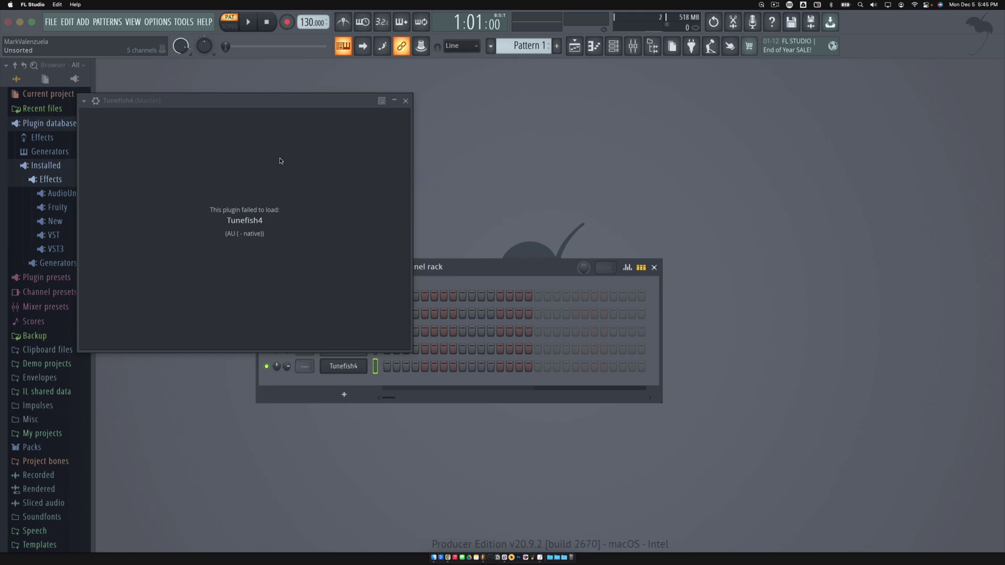
left_click(406, 101)
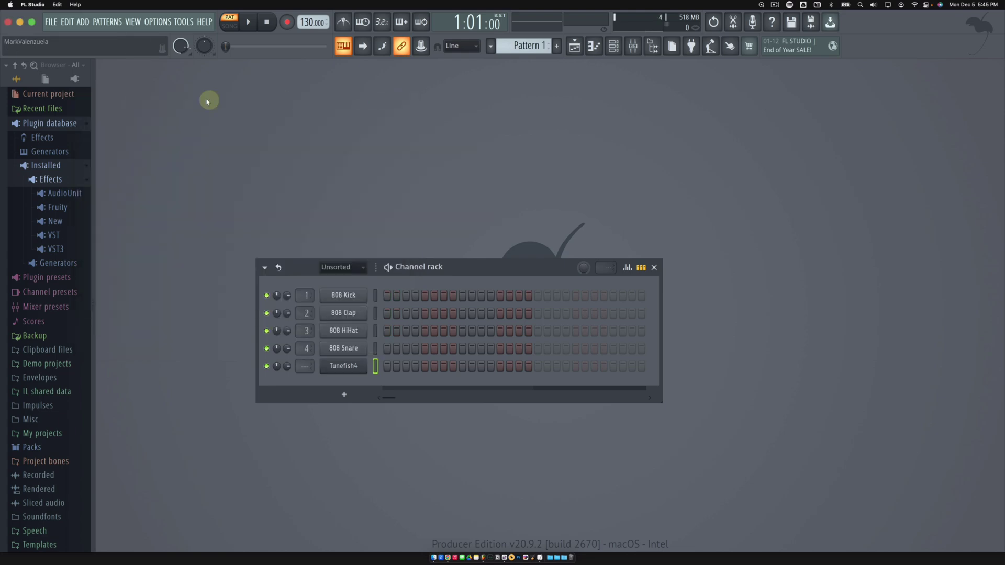
Step: Choose Allow Anyway for Tunefish4.component in Security & Privacy, then close System Preferences
left_click(11, 4)
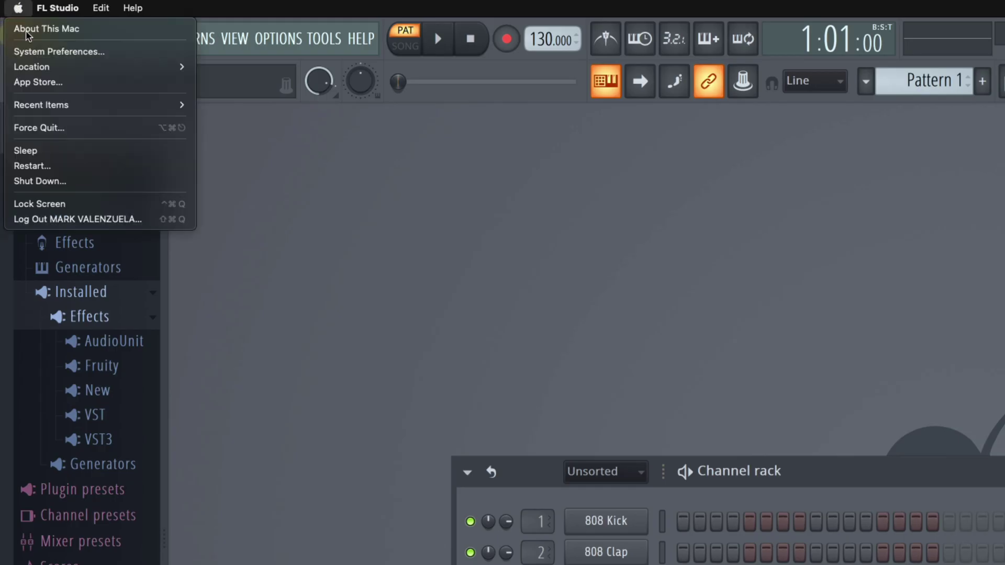
left_click(42, 51)
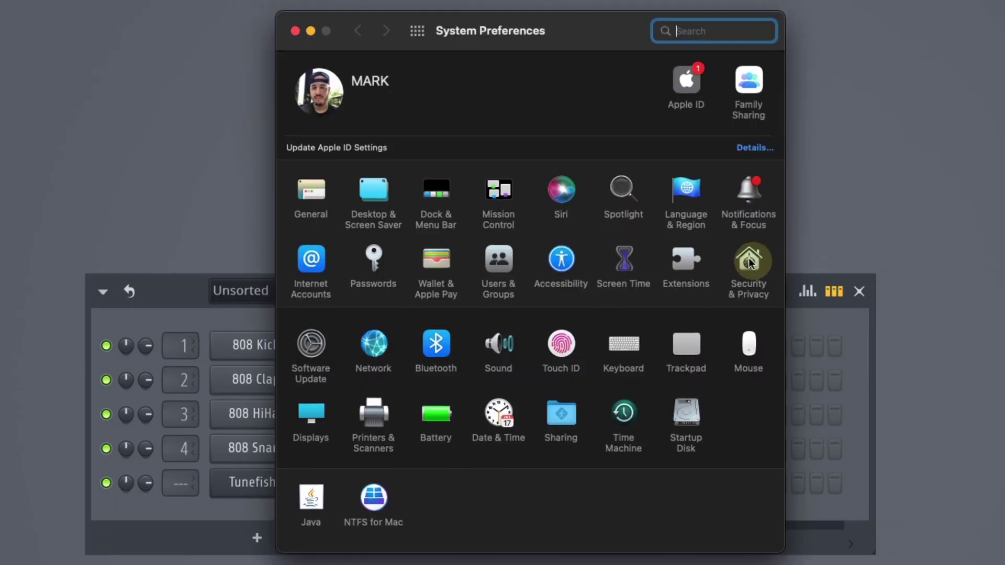
left_click(750, 262)
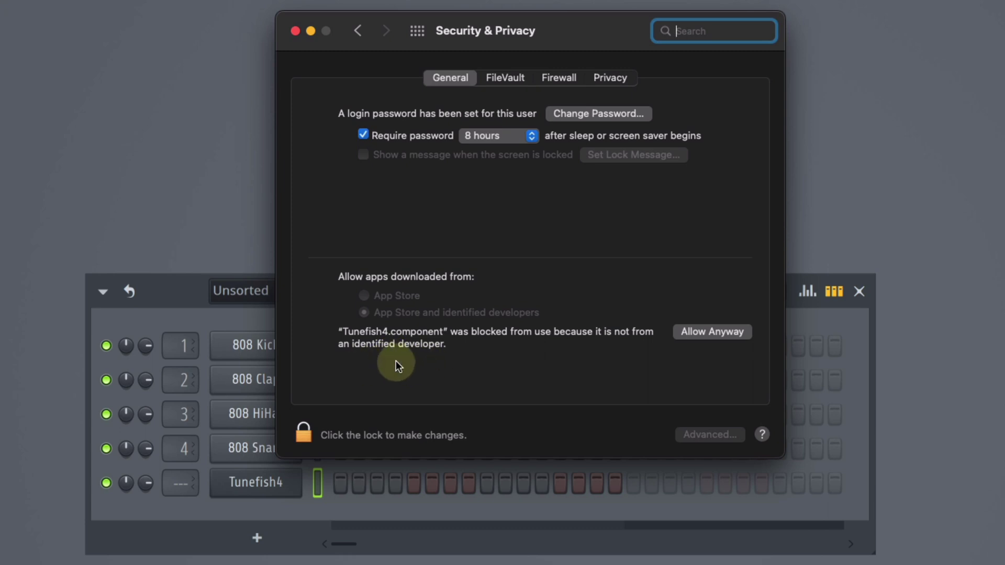
left_click(732, 335)
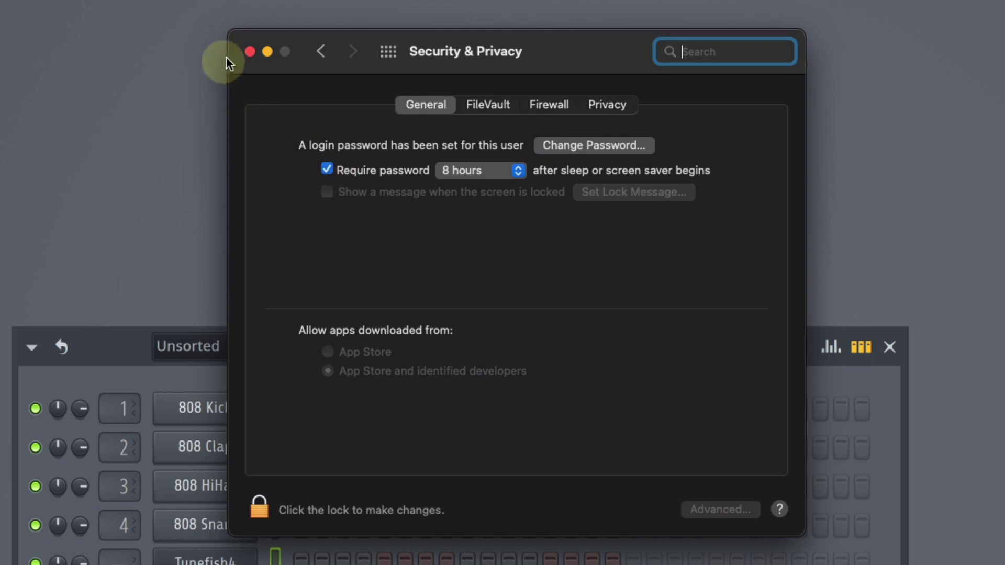
left_click(250, 52)
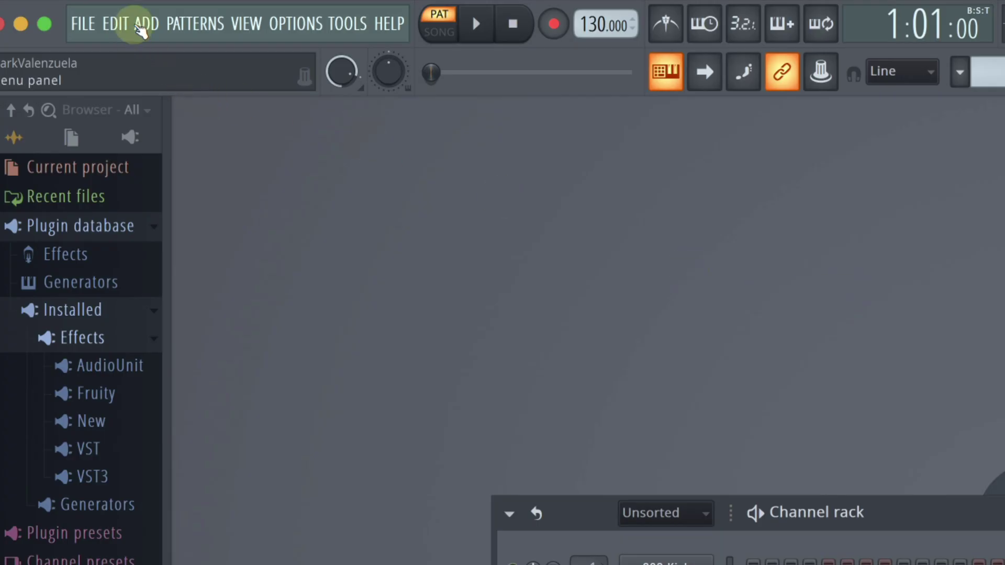
Step: Add Tunefish4 as a channel, approve opening it, and play some test notes
left_click(139, 25)
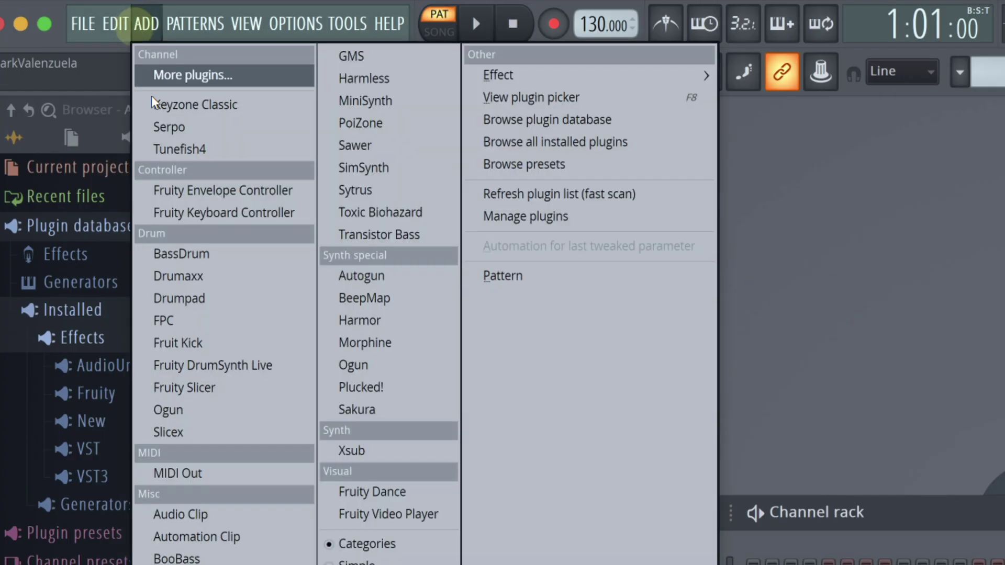
left_click(253, 153)
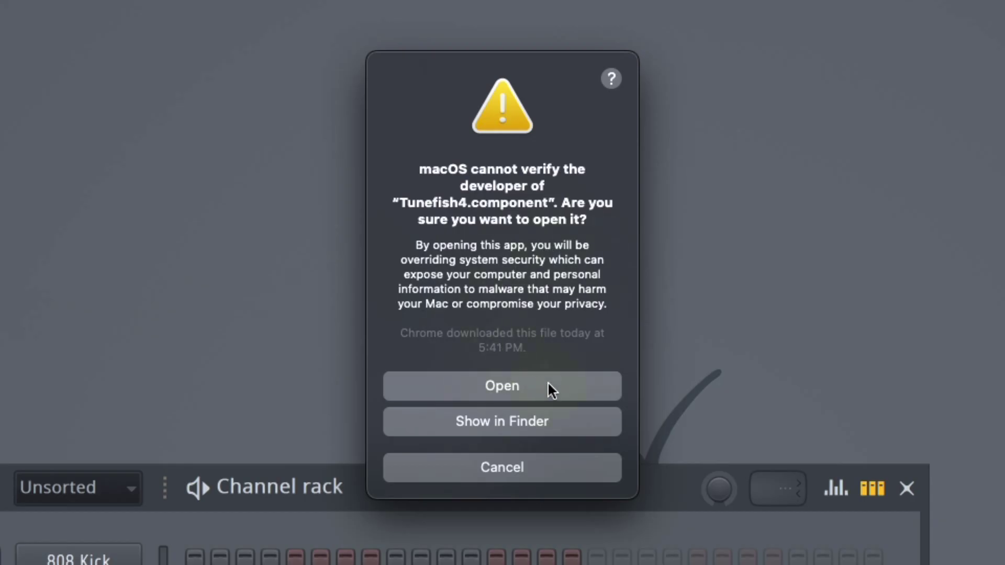
left_click(559, 388)
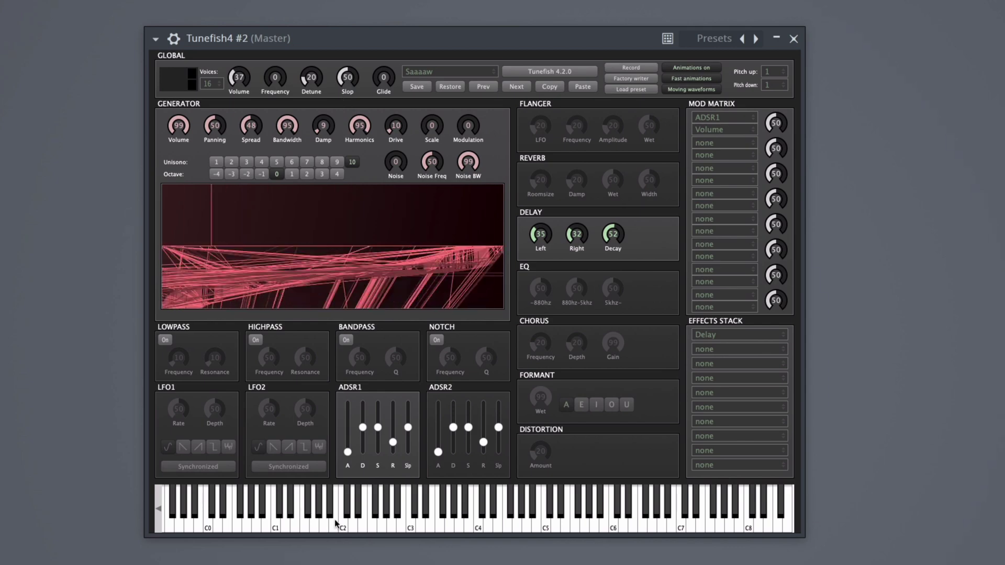
left_click_drag(335, 522, 686, 521)
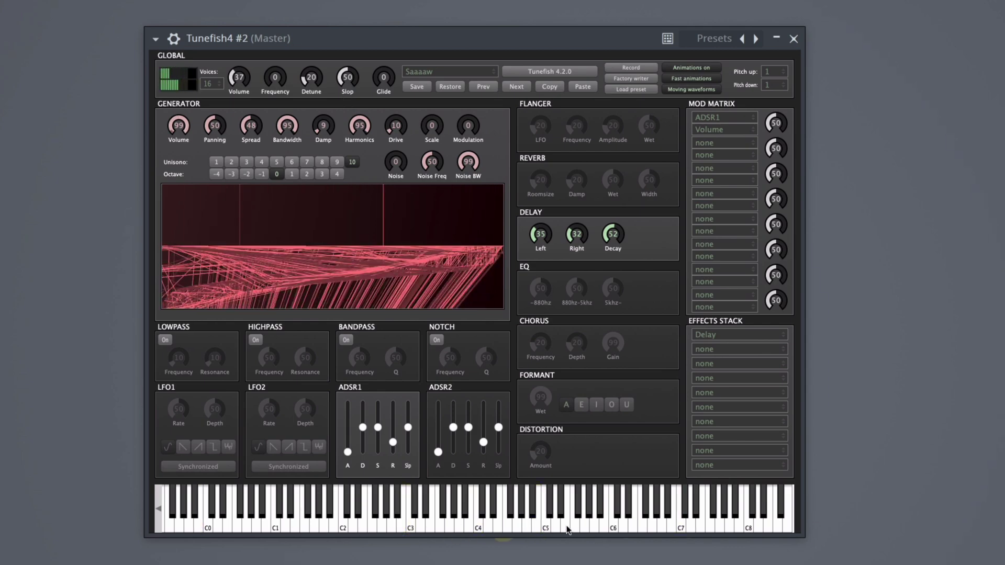
left_click(568, 530)
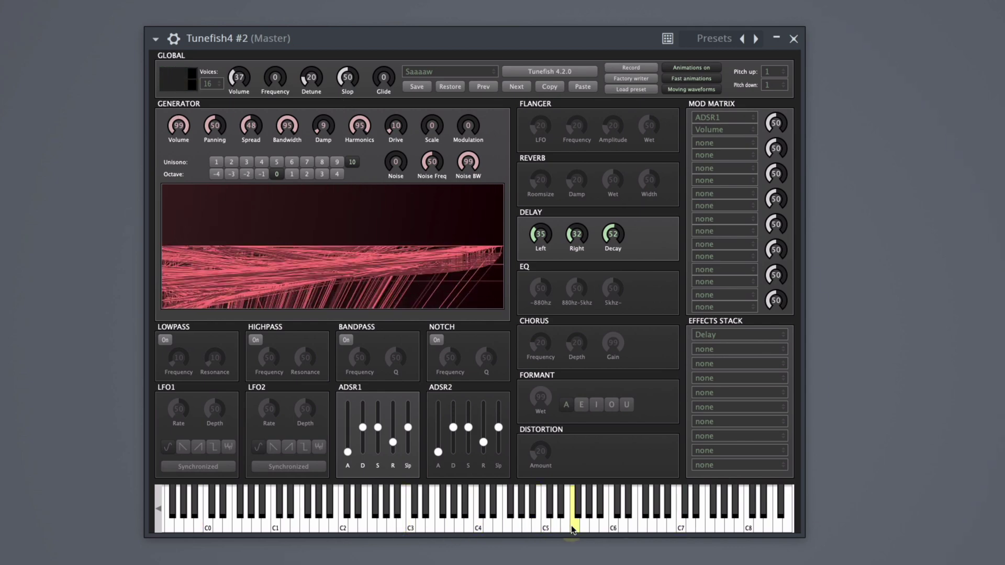
Step: Load the EchoBass preset from Tunefish4's preset list
left_click(497, 74)
scroll(461, 251, "down", 15)
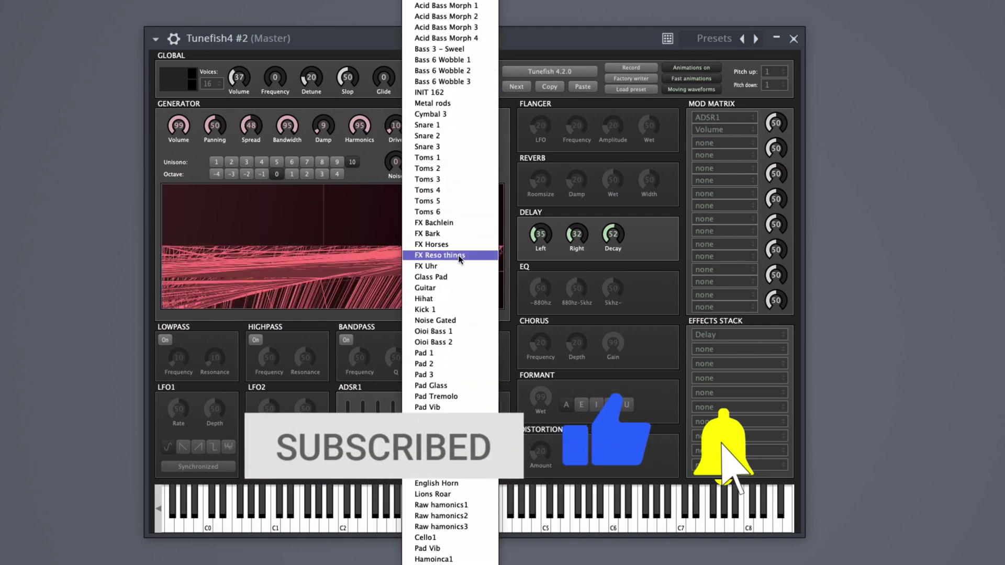
left_click(459, 257)
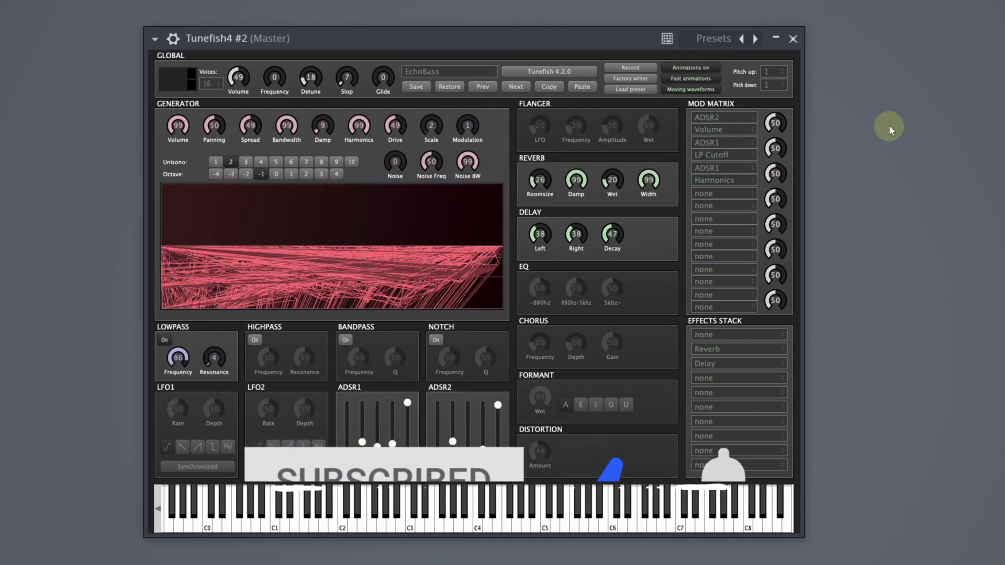